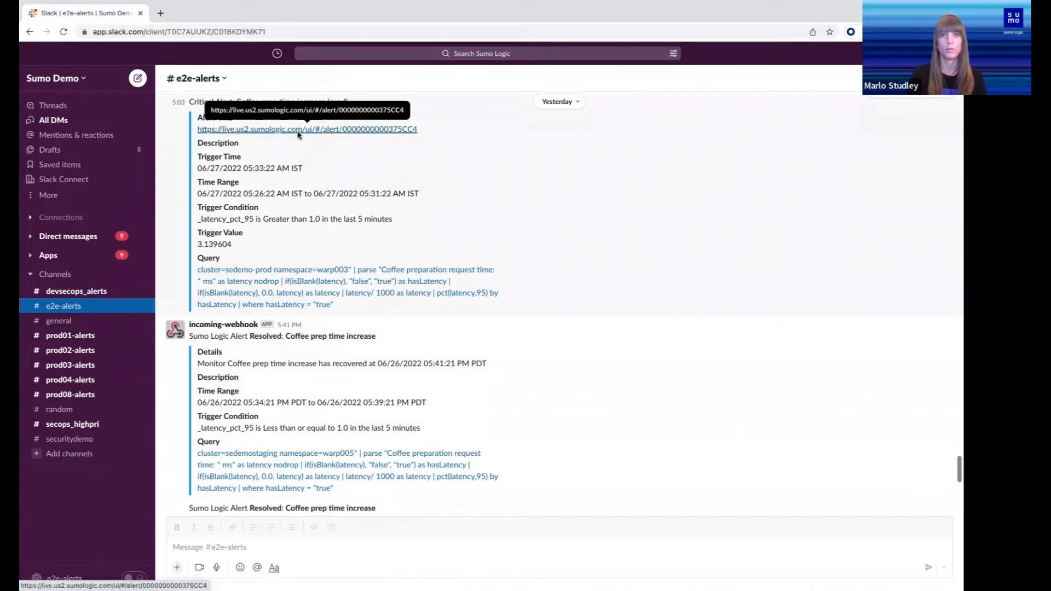
Open the Sumo Logic alert linked in the unresolved Coffee prep time increase message and review its log messages, anomalies and log fluctuations
left_click(300, 132)
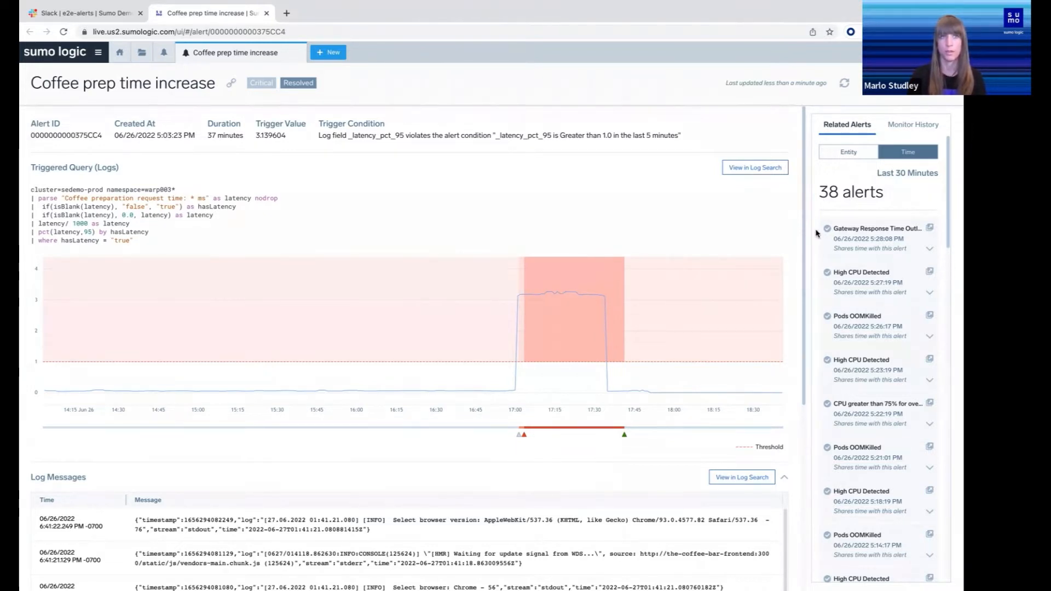
scroll(792, 430, "down", 3)
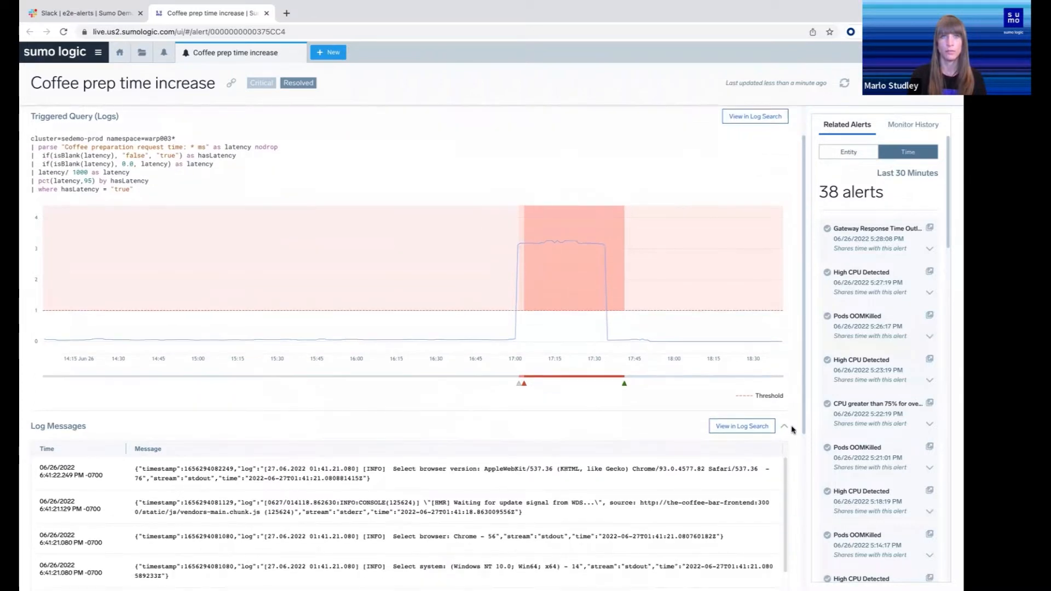
scroll(792, 430, "down", 3)
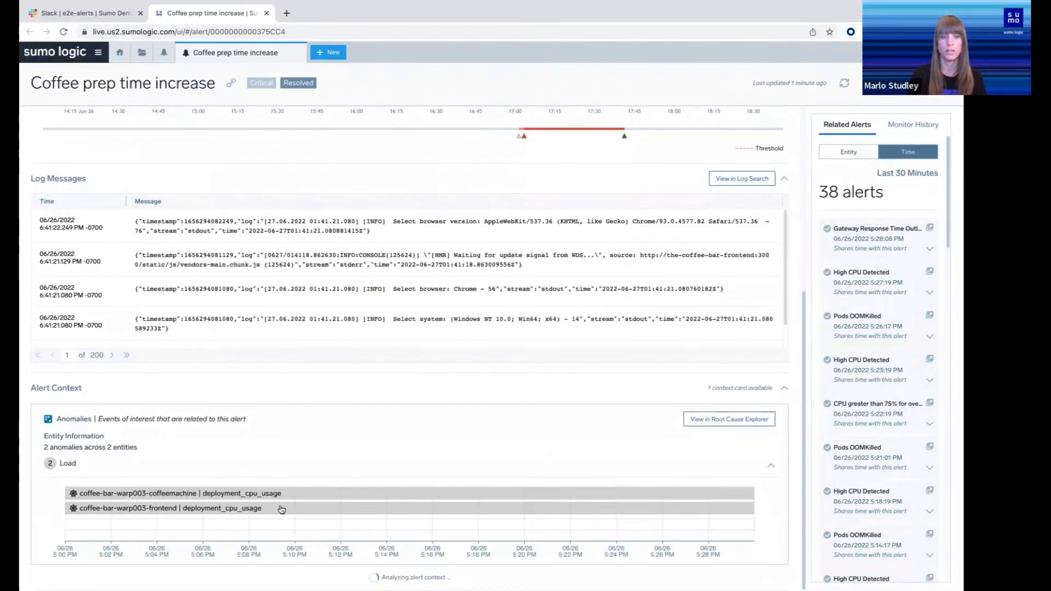
mouse_move(276, 494)
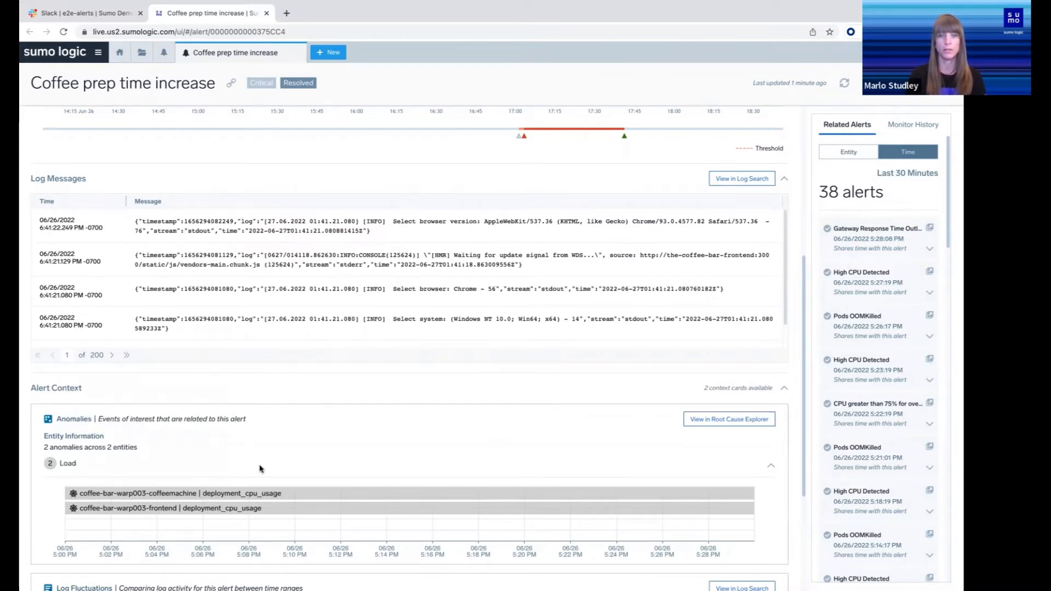
scroll(252, 420, "down", 3)
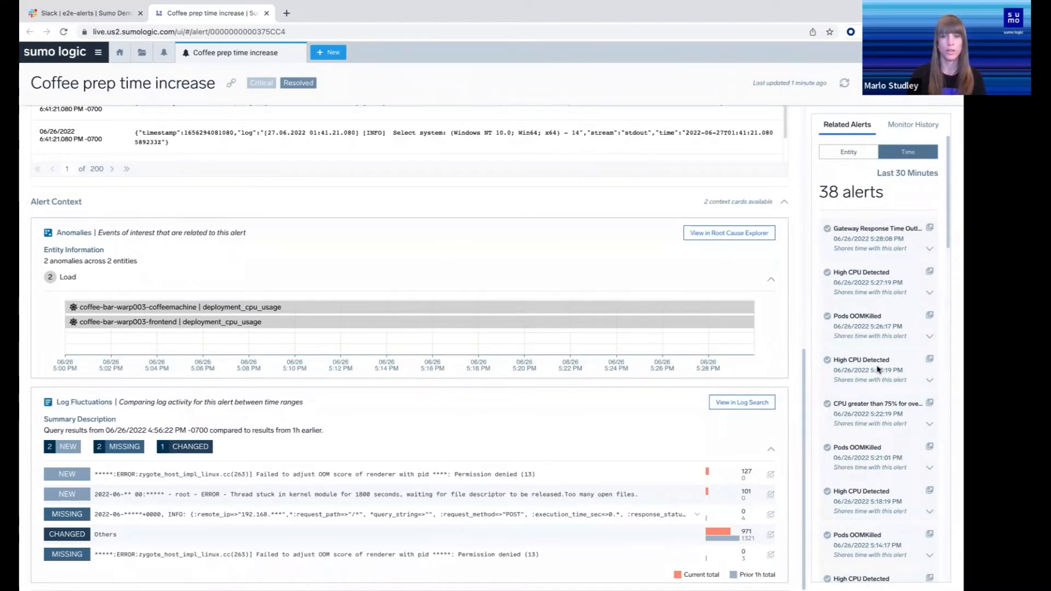
scroll(740, 269, "up", 1)
scroll(740, 268, "up", 8)
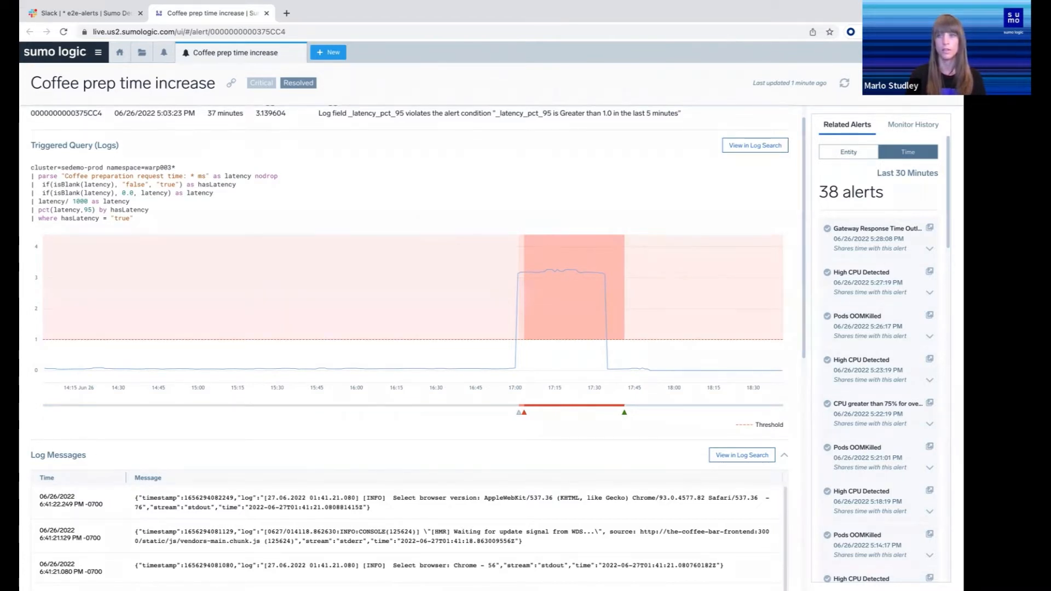
Show the alert's playbook and open the Top Down Observability Dashboard it links to
left_click(845, 83)
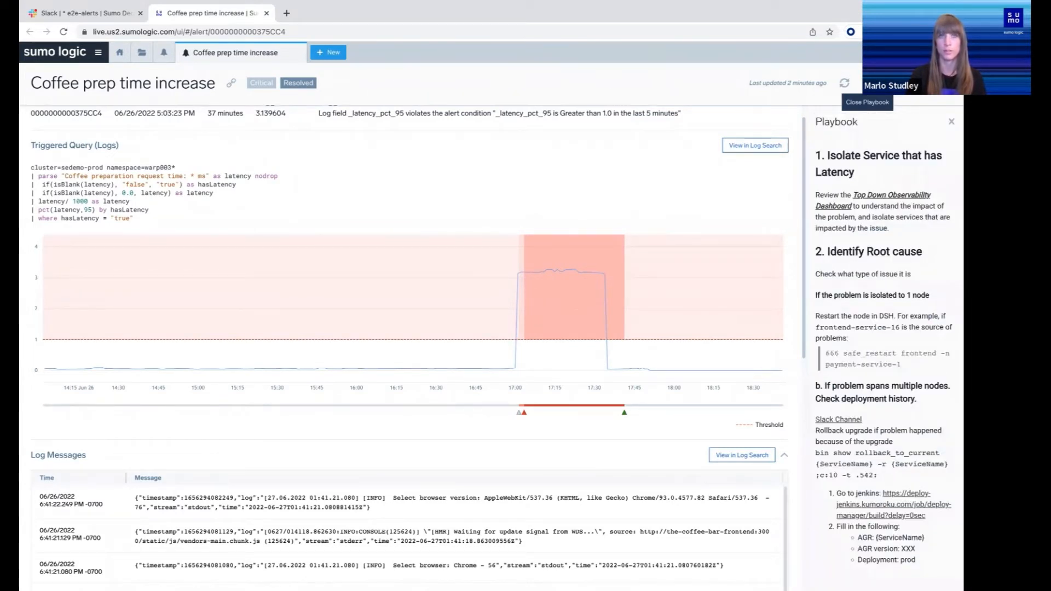
left_click(871, 195)
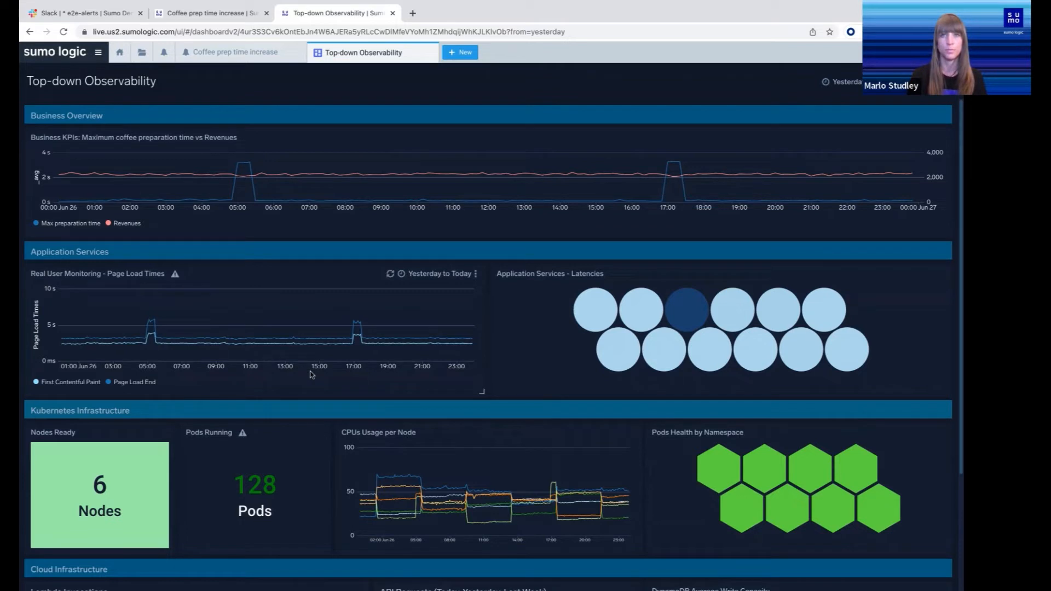
Open the entity dashboard of the-coffee-bar-app from the 17:05 Page Load End datapoint in the page load times chart
mouse_move(352, 333)
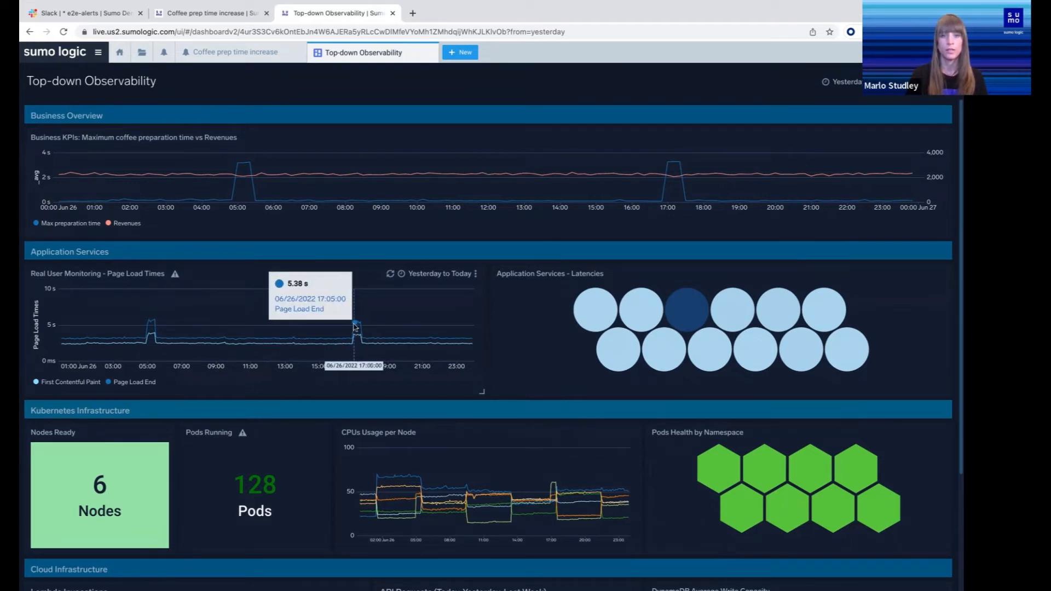
left_click(355, 327)
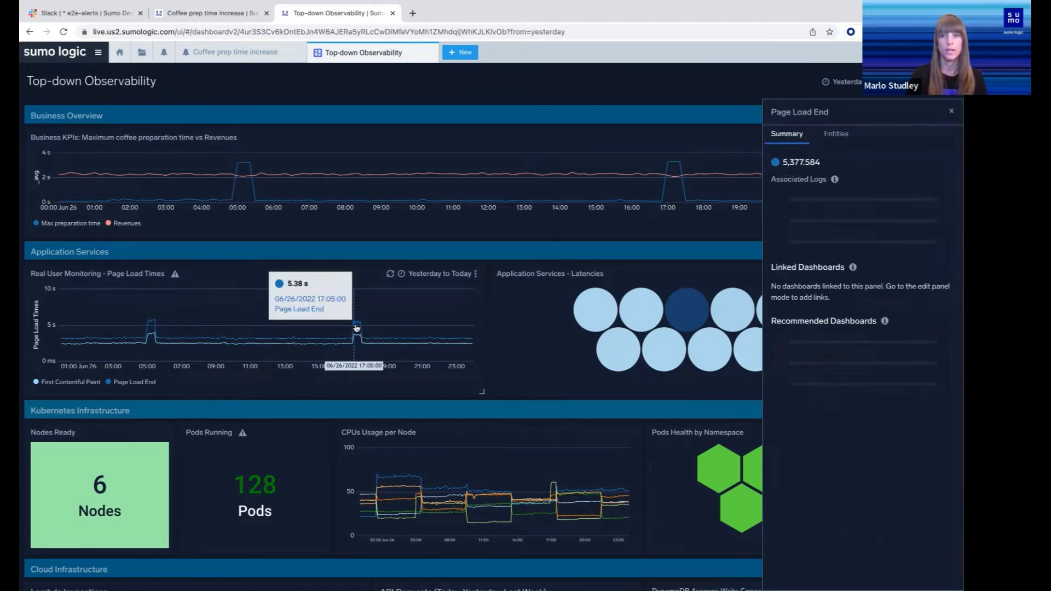
left_click(846, 139)
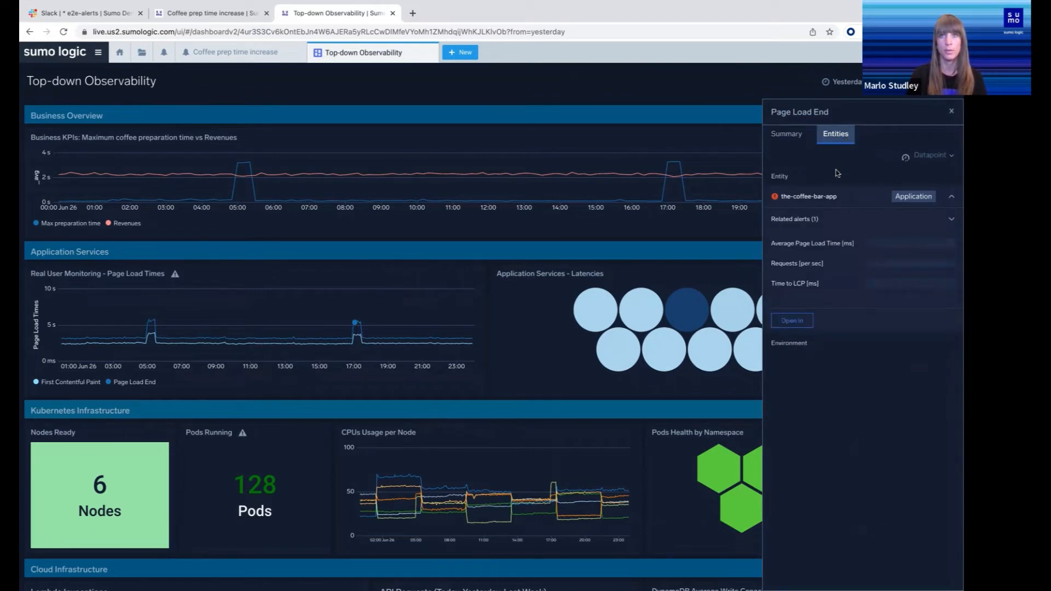
left_click(796, 320)
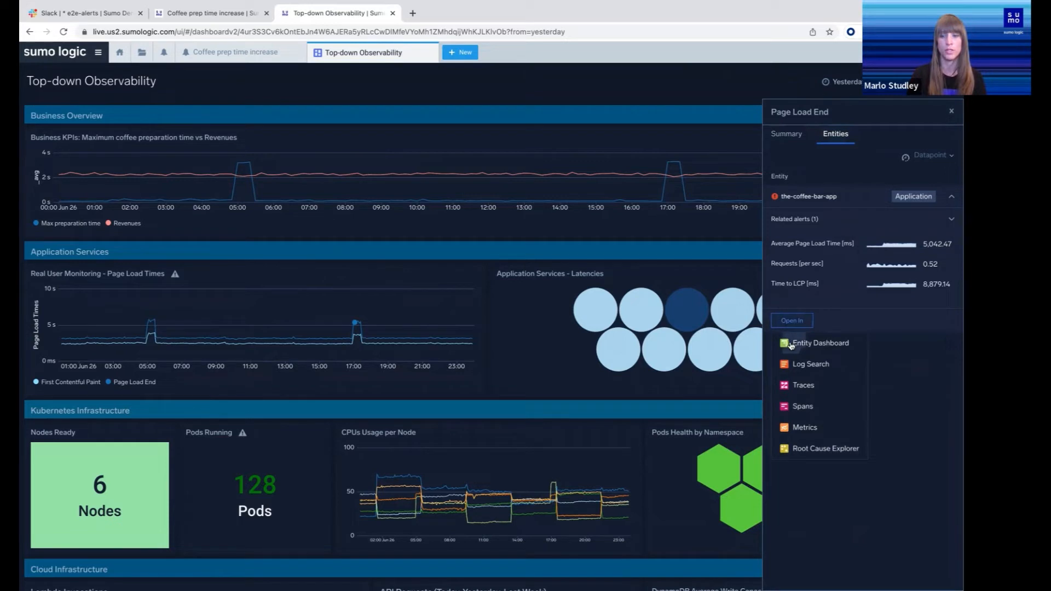
left_click(791, 344)
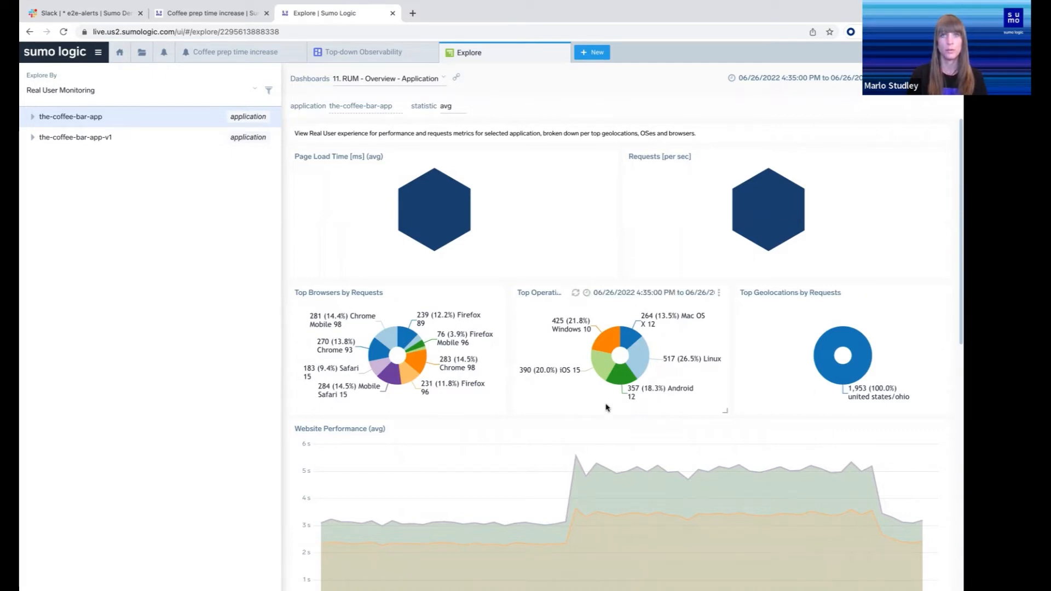
Review the website performance and UI paint timings, and switch the-coffee-bar-app to the 04. Application Health Across Services dashboard
scroll(569, 439, "down", 3)
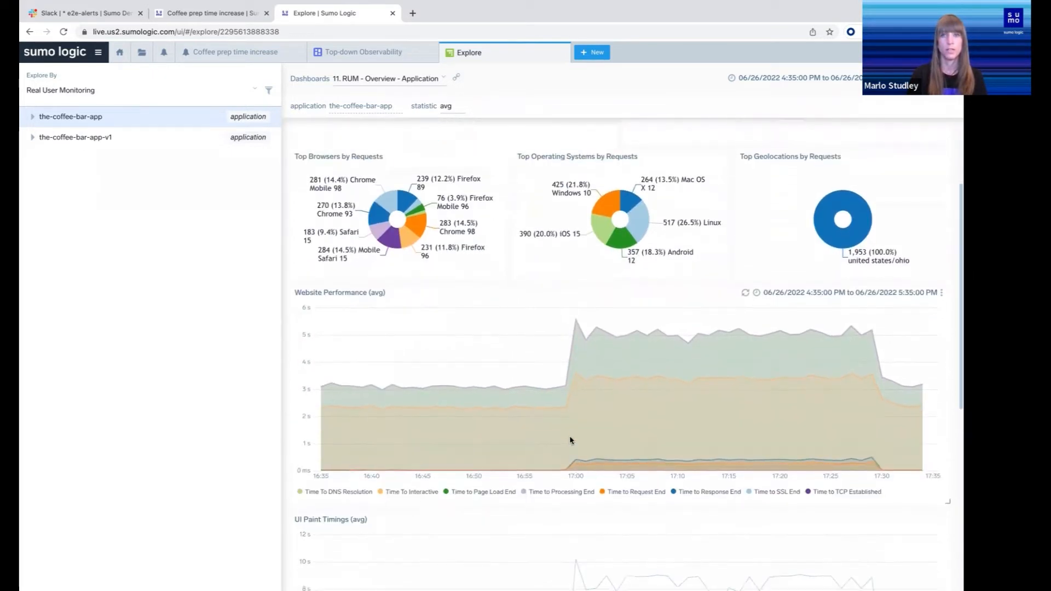
scroll(570, 439, "down", 3)
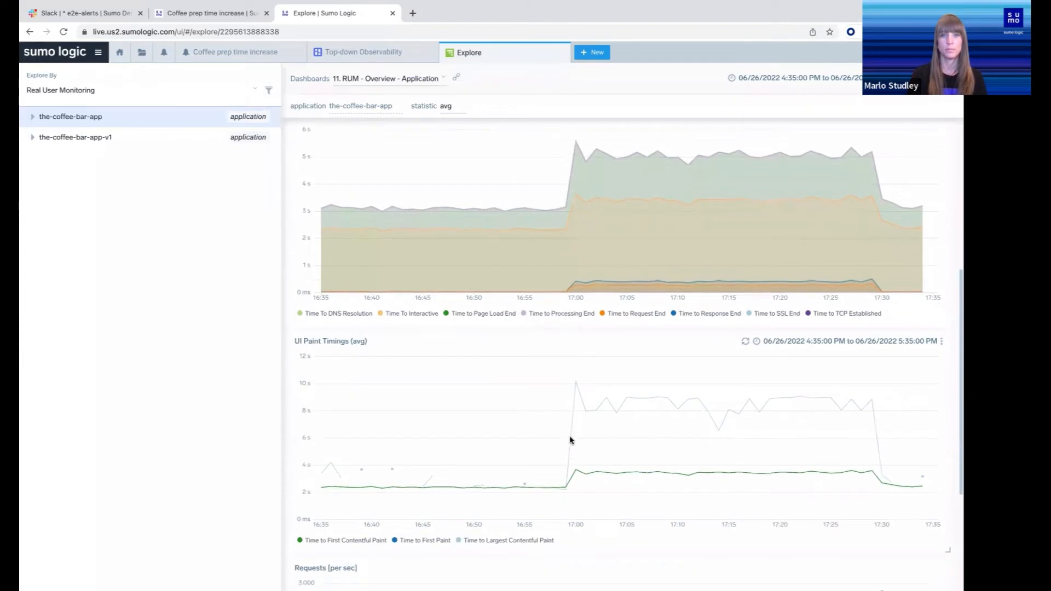
scroll(570, 440, "down", 1)
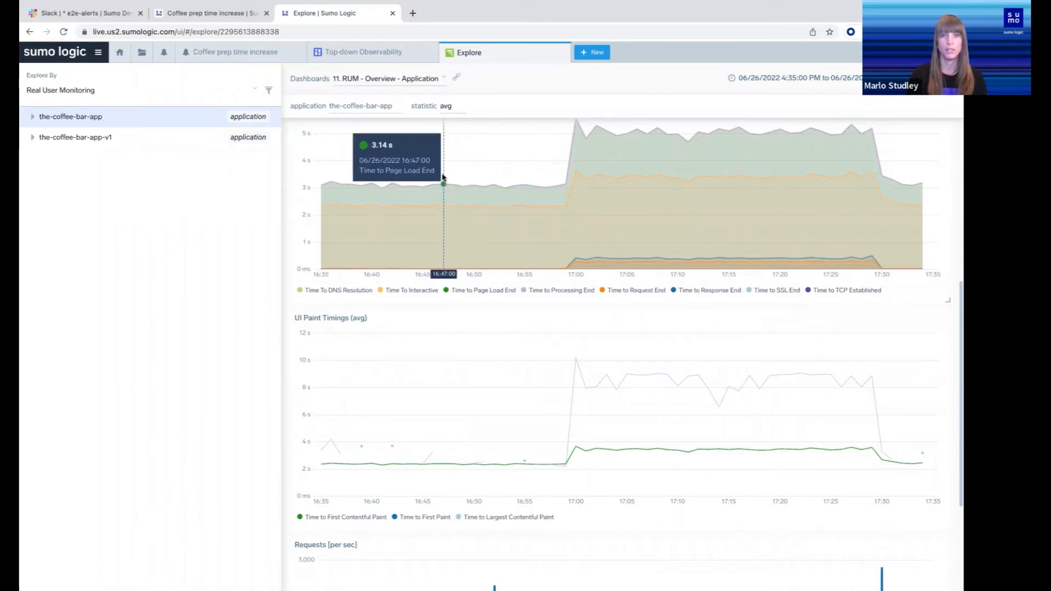
left_click(403, 89)
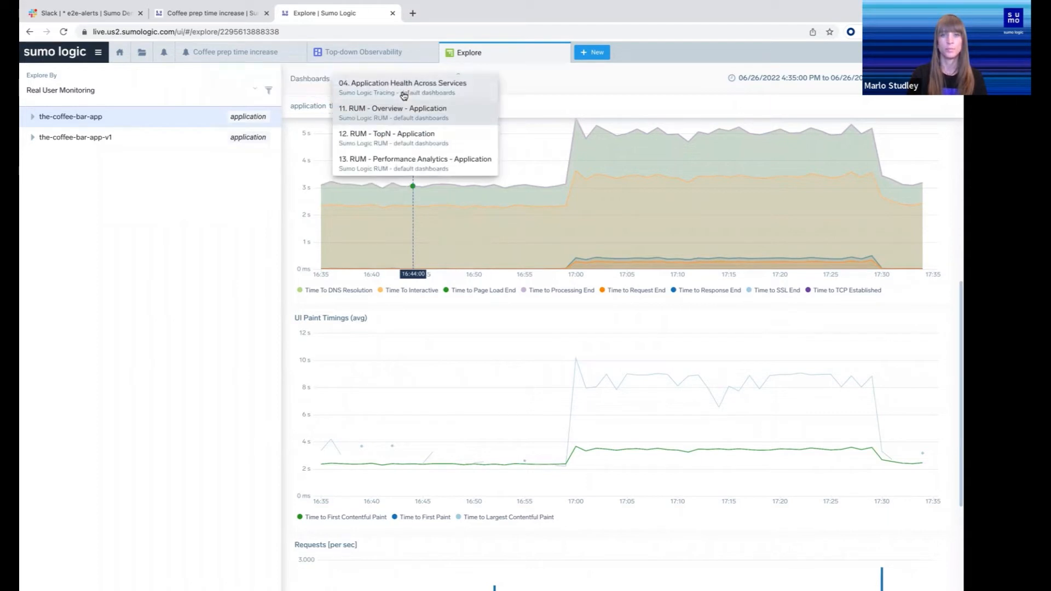
left_click(403, 87)
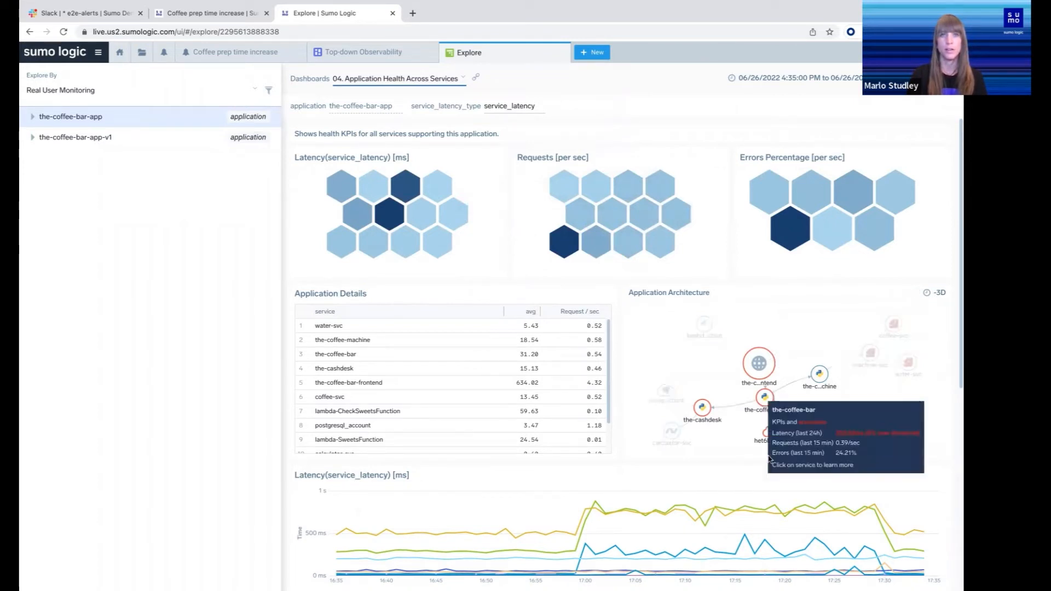
Isolate the-coffee-machine series in the Latency(service_latency) chart
scroll(697, 510, "down", 1)
scroll(696, 510, "down", 3)
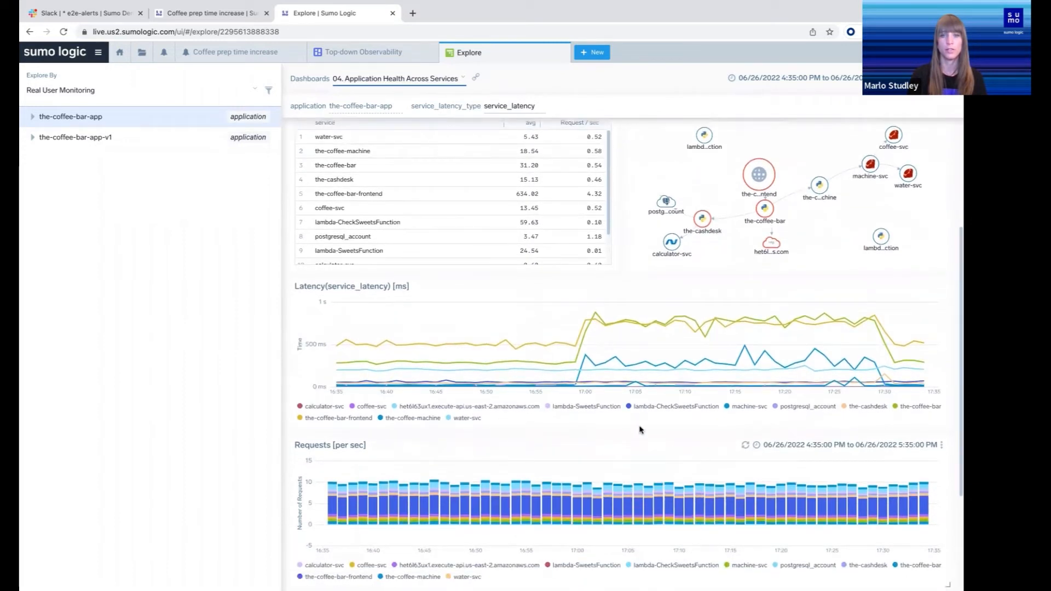
left_click(419, 419)
Open the traces of the-coffee-machine service from its 17:00 latency spike datapoint
mouse_move(598, 357)
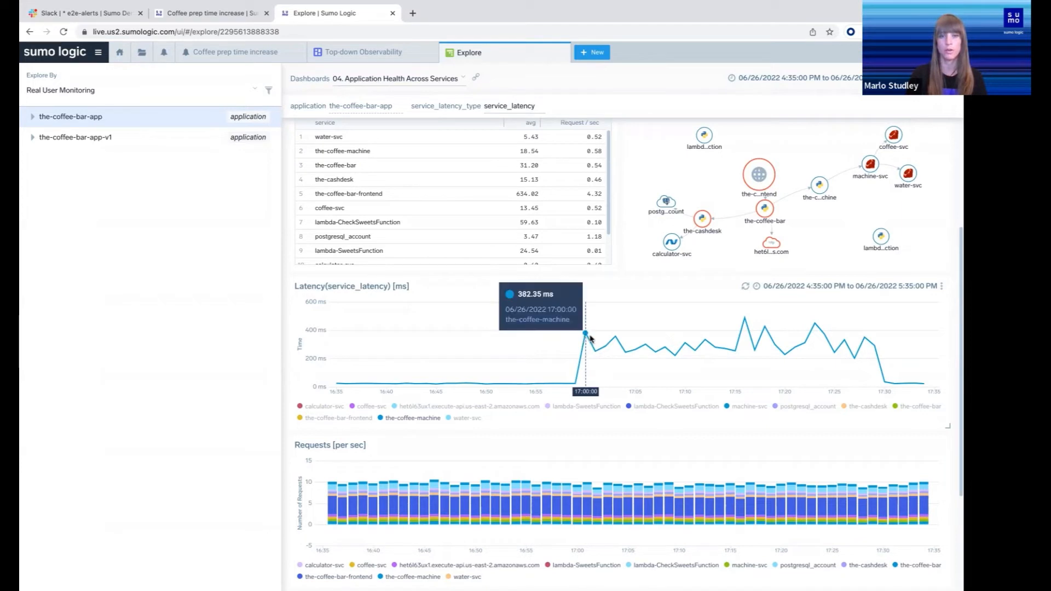
left_click(586, 335)
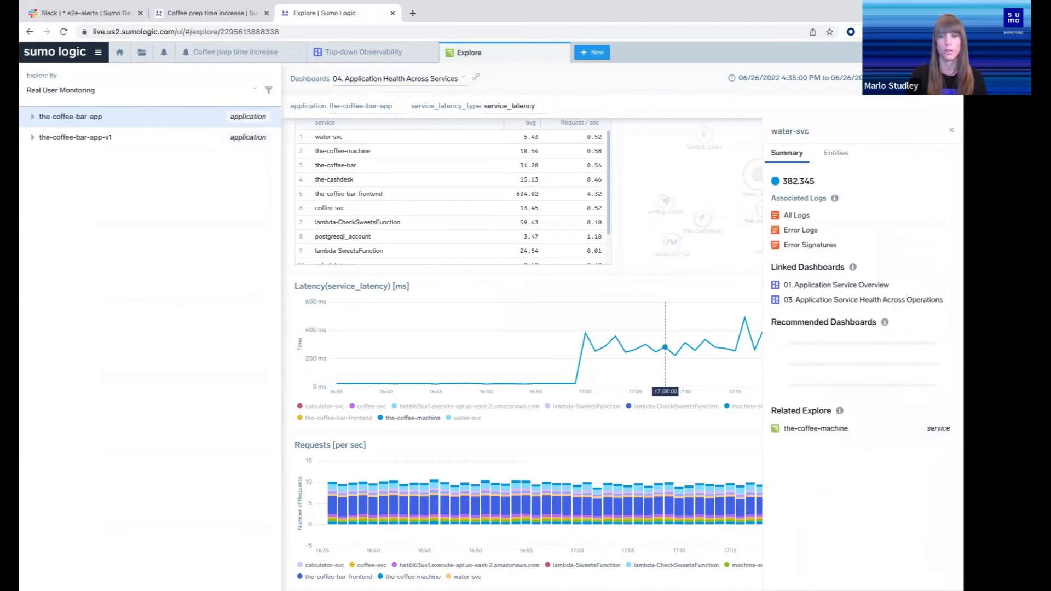
left_click(834, 154)
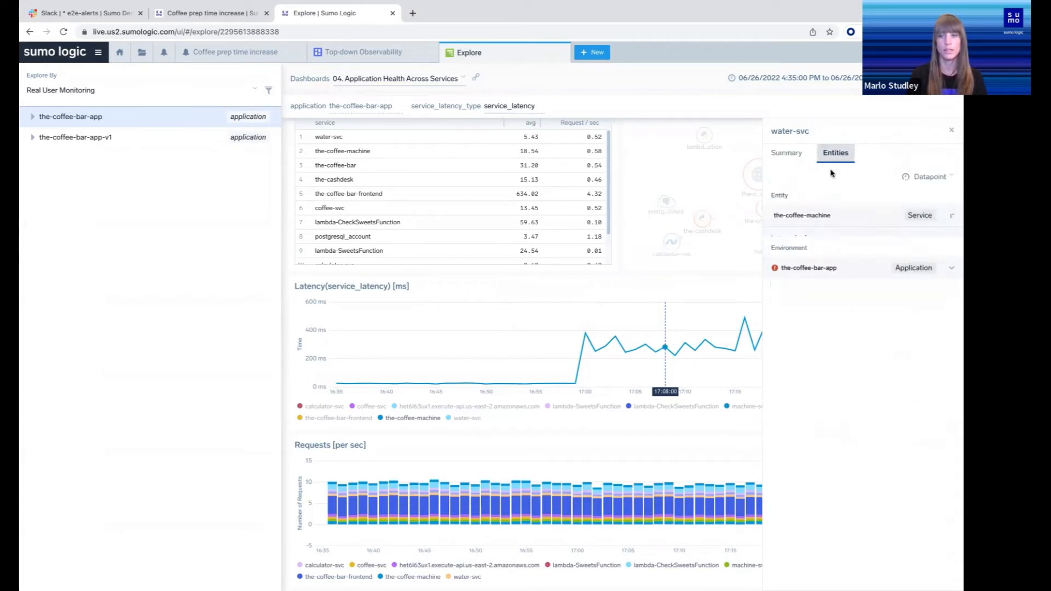
left_click(792, 315)
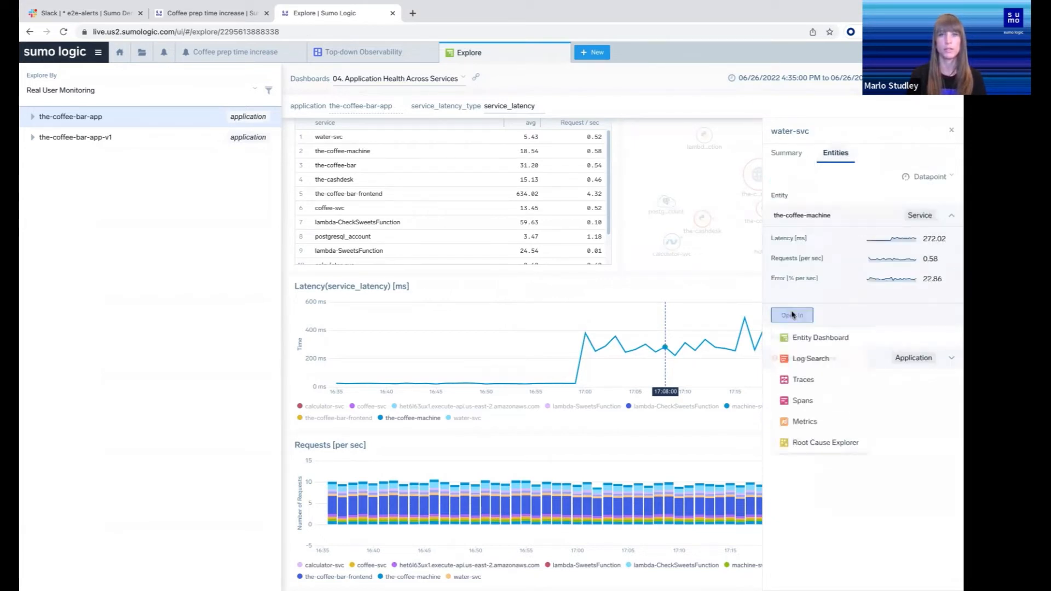
left_click(804, 380)
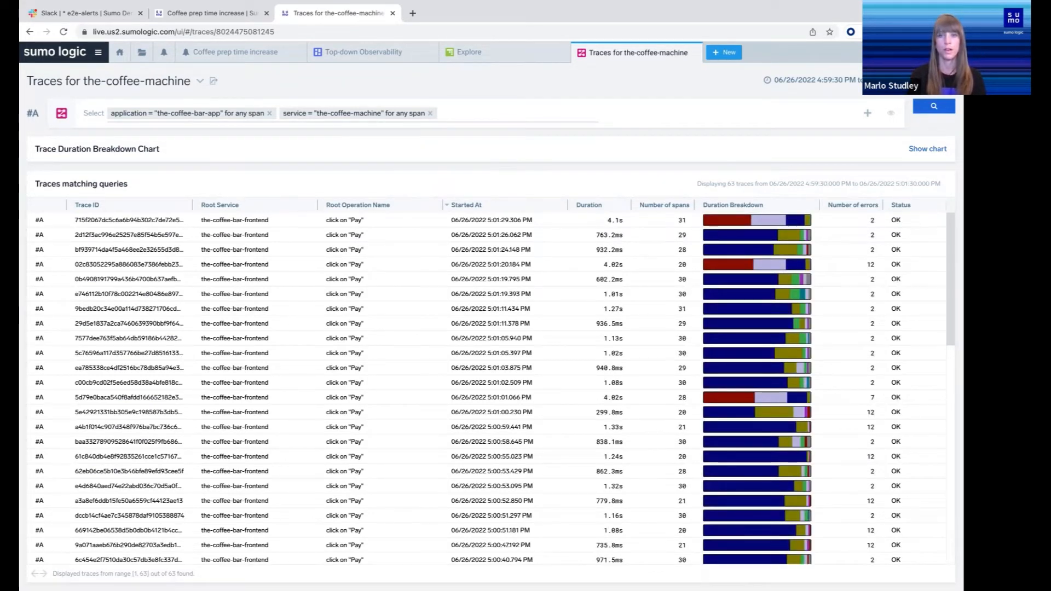
Sort the matching traces by duration with the longest first, and open the longest trace
left_click(591, 206)
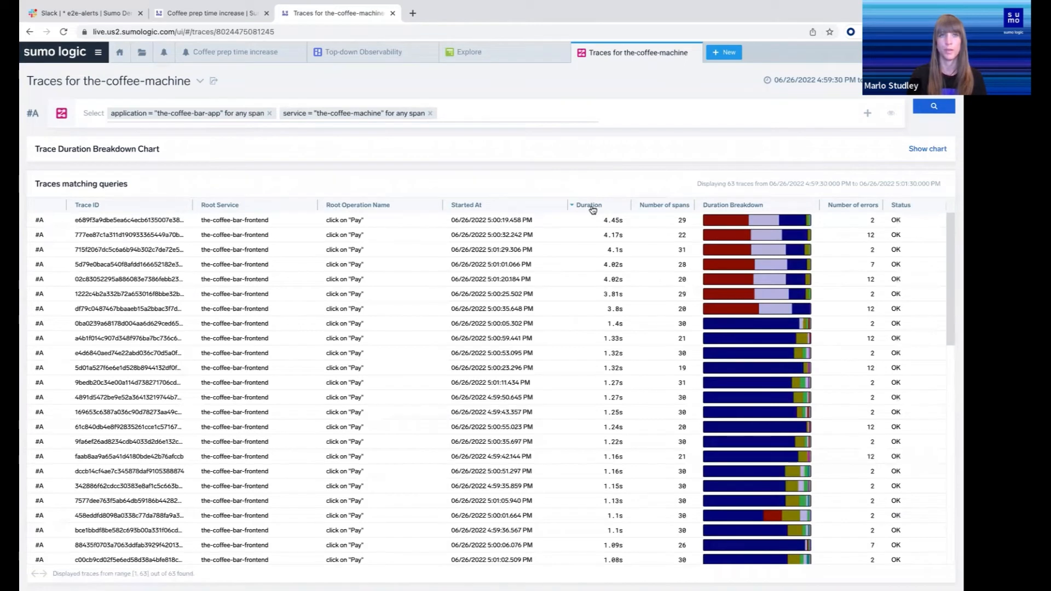
mouse_move(728, 222)
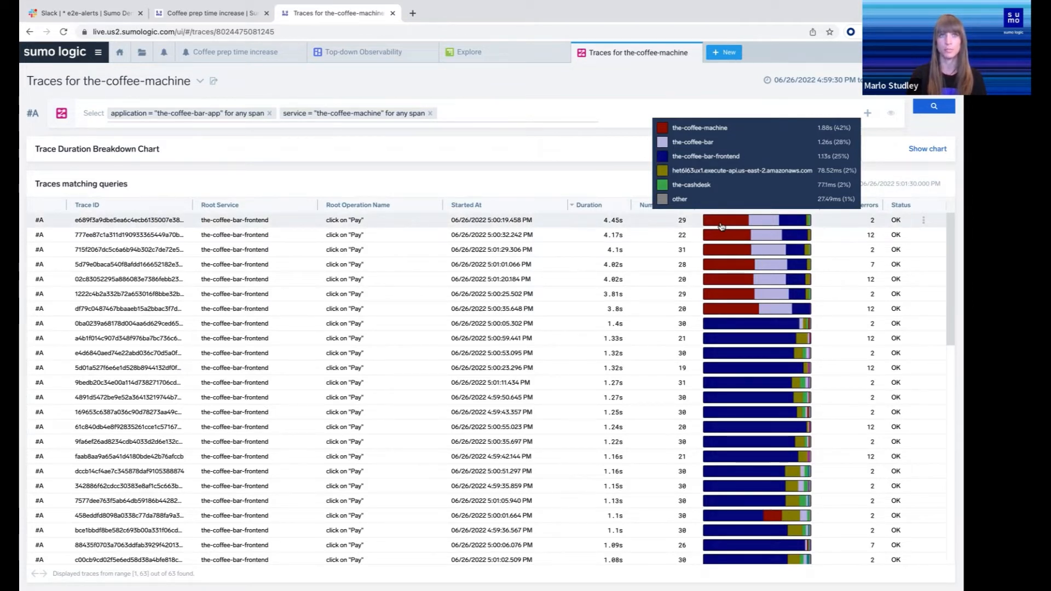
left_click(721, 226)
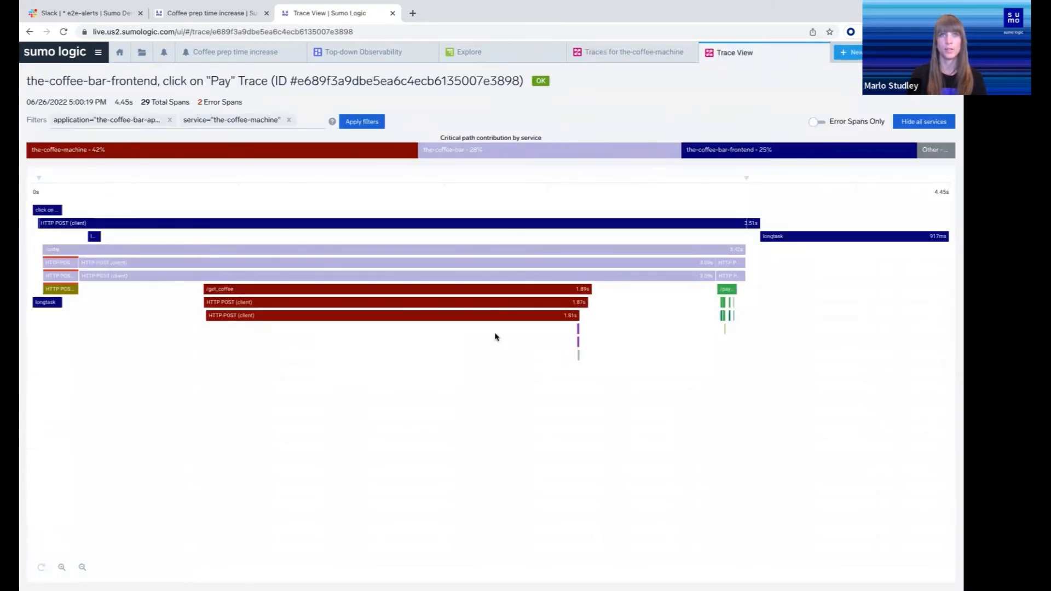
Inspect the summary, metadata and related entities of the-coffee-machine's lowest HTTP POST (client) span
left_click(452, 319)
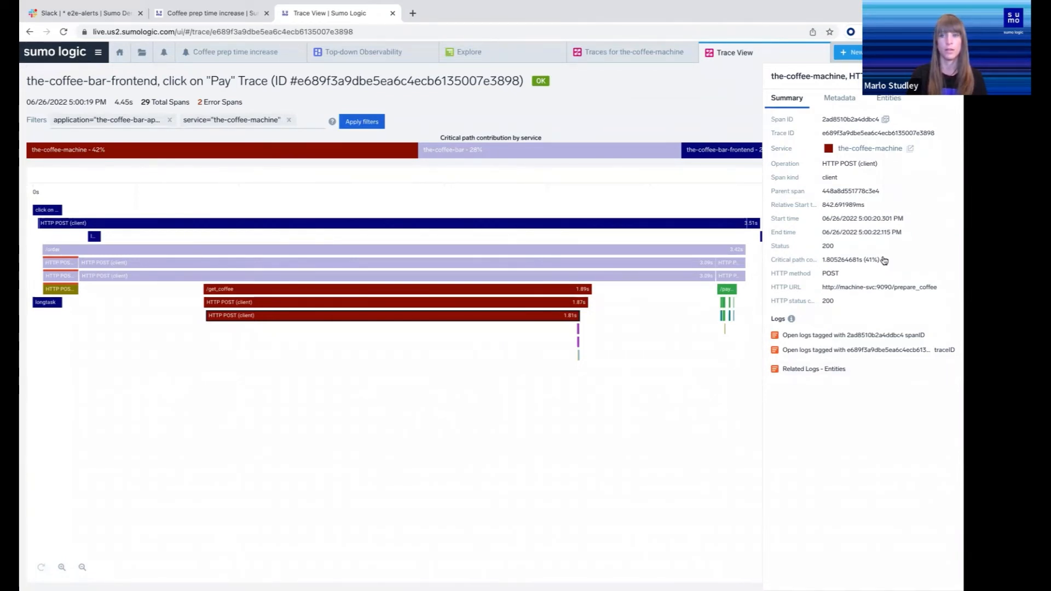
left_click(841, 99)
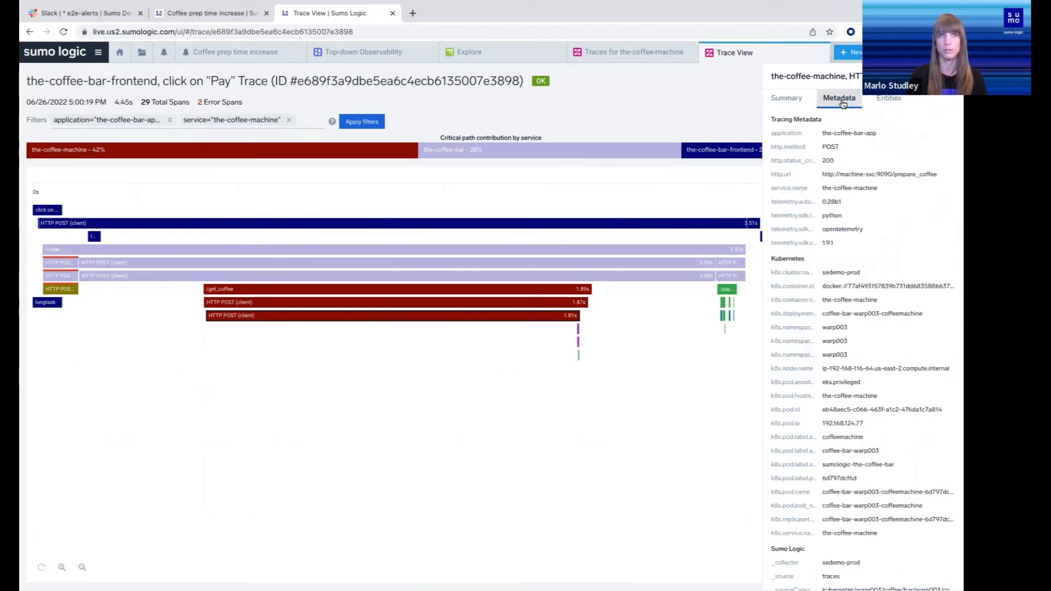
left_click(882, 101)
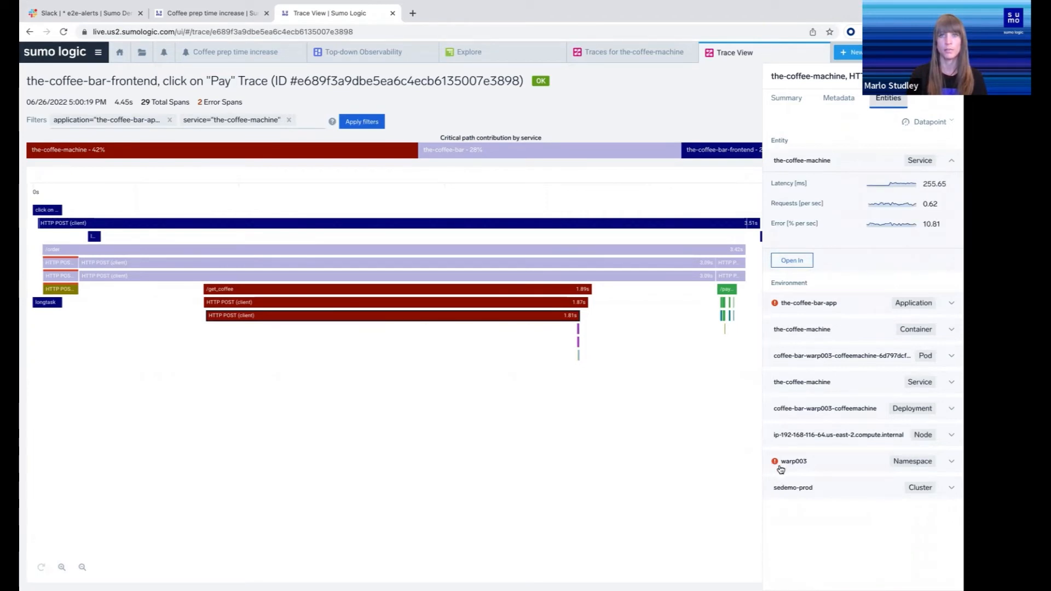
Open the entity dashboard of the coffee-bar-warp003-coffeemachine pod and examine its resource utilization charts
left_click(952, 357)
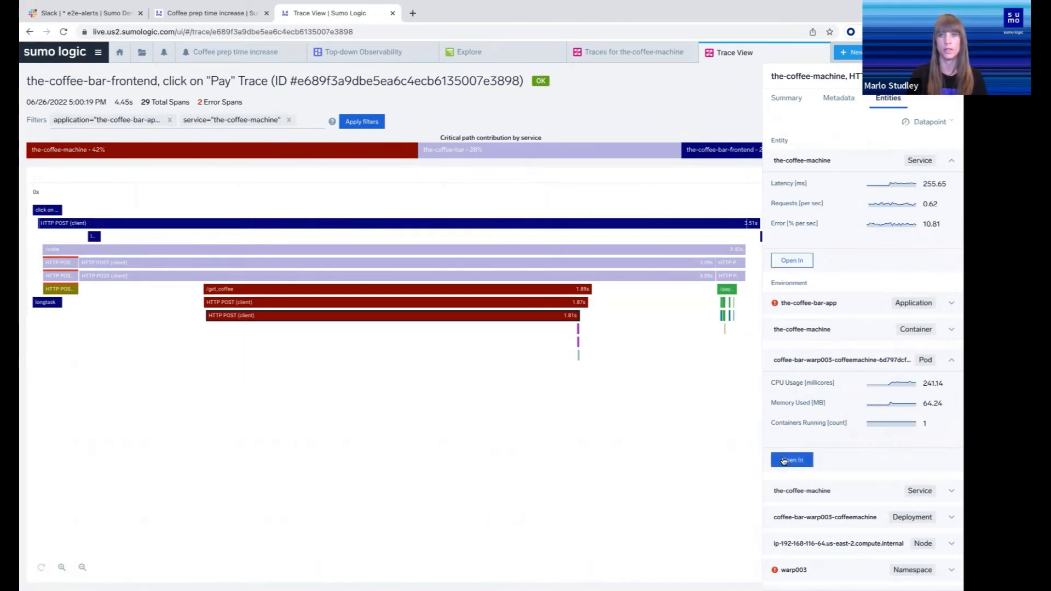
left_click(785, 461)
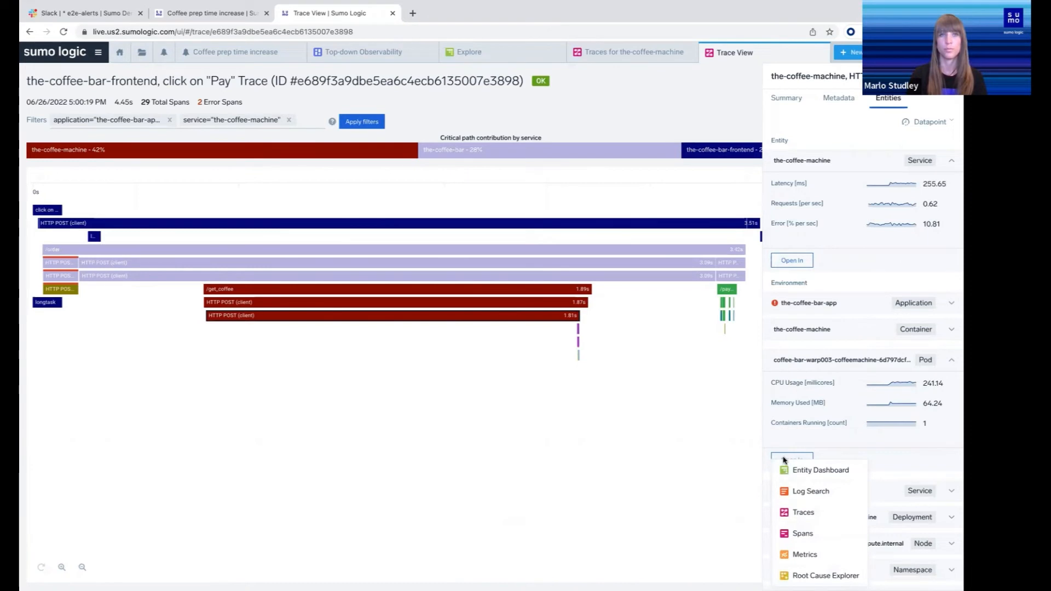
left_click(793, 470)
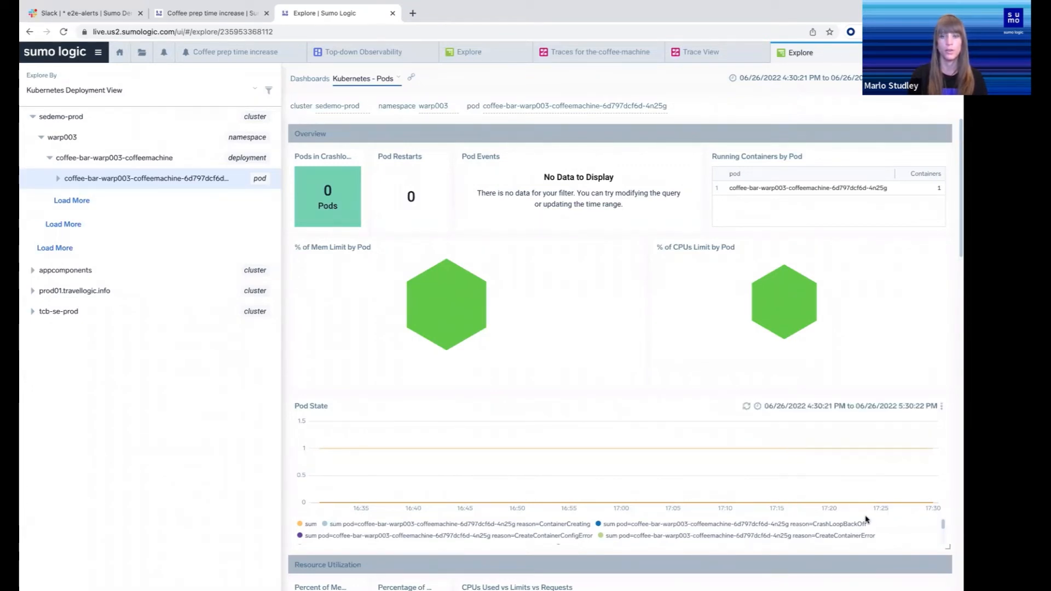
mouse_move(867, 480)
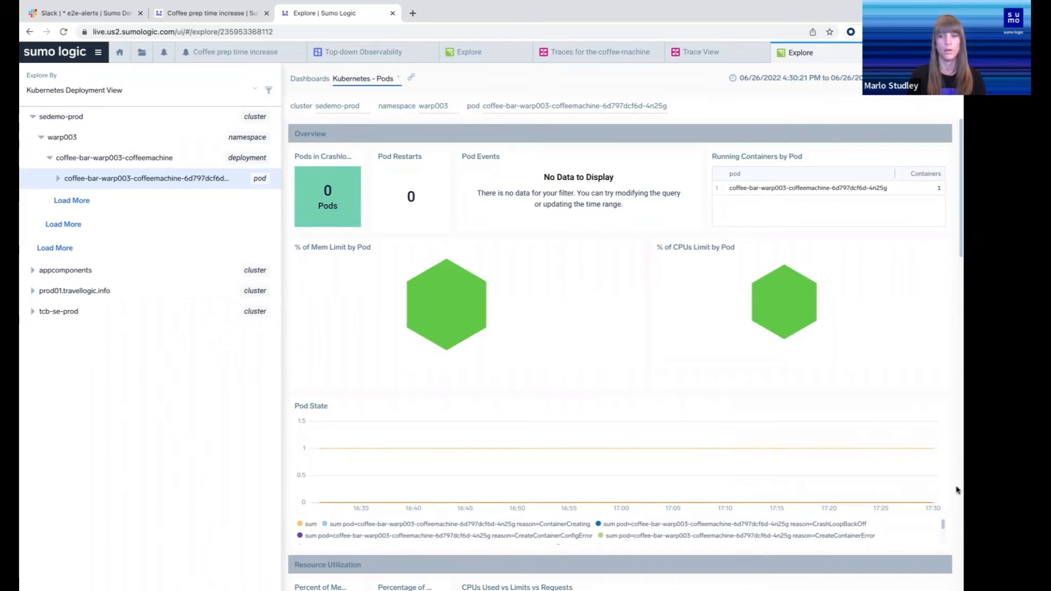
scroll(904, 503, "down", 3)
scroll(896, 503, "down", 1)
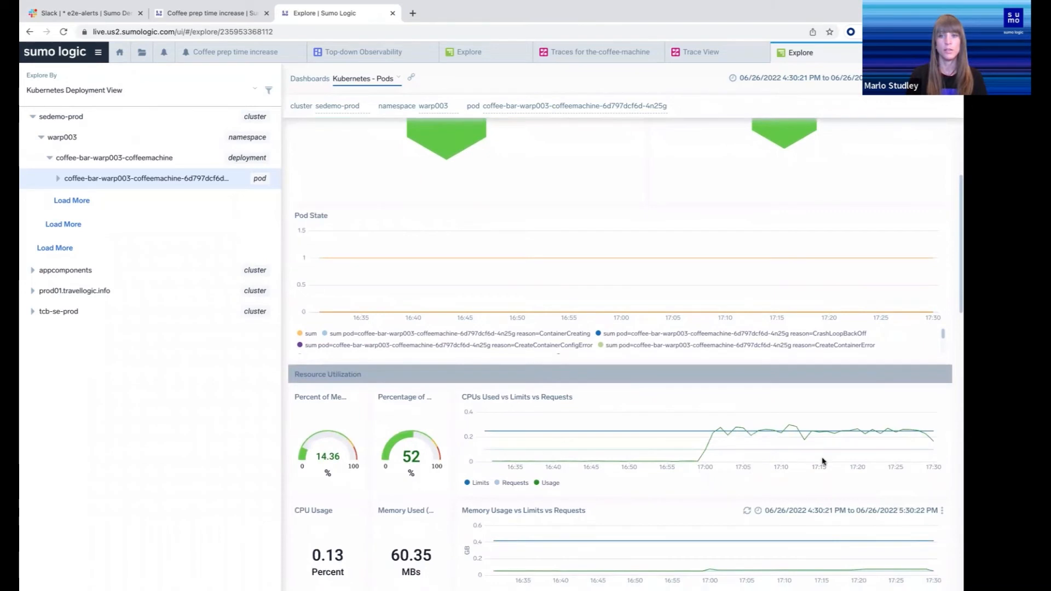
Open the logs of the the-coffee-machine container from the pod's 17:01 CPU usage datapoint
mouse_move(715, 441)
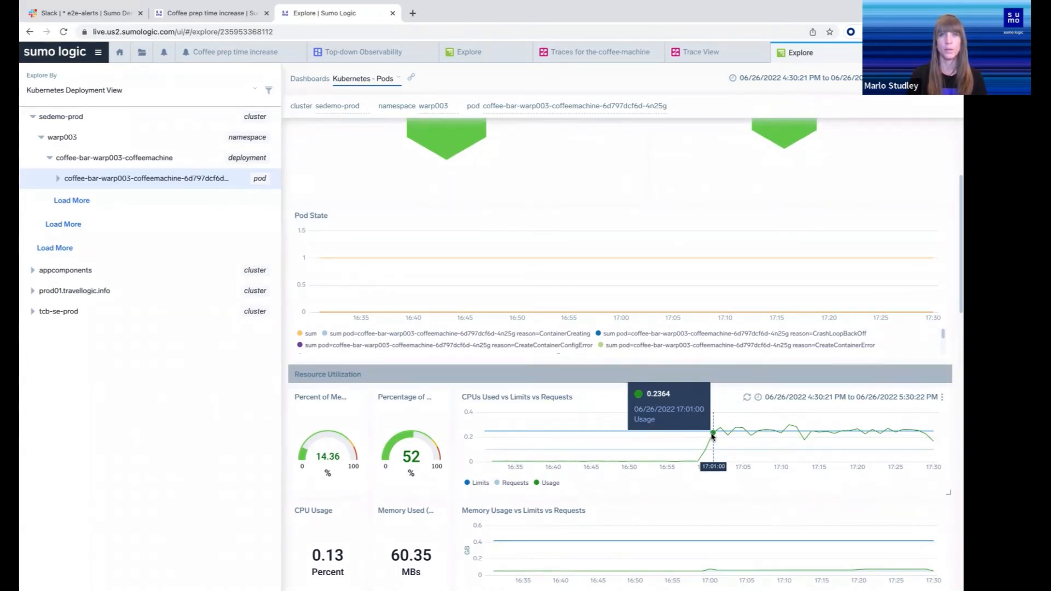
left_click(713, 437)
mouse_move(845, 394)
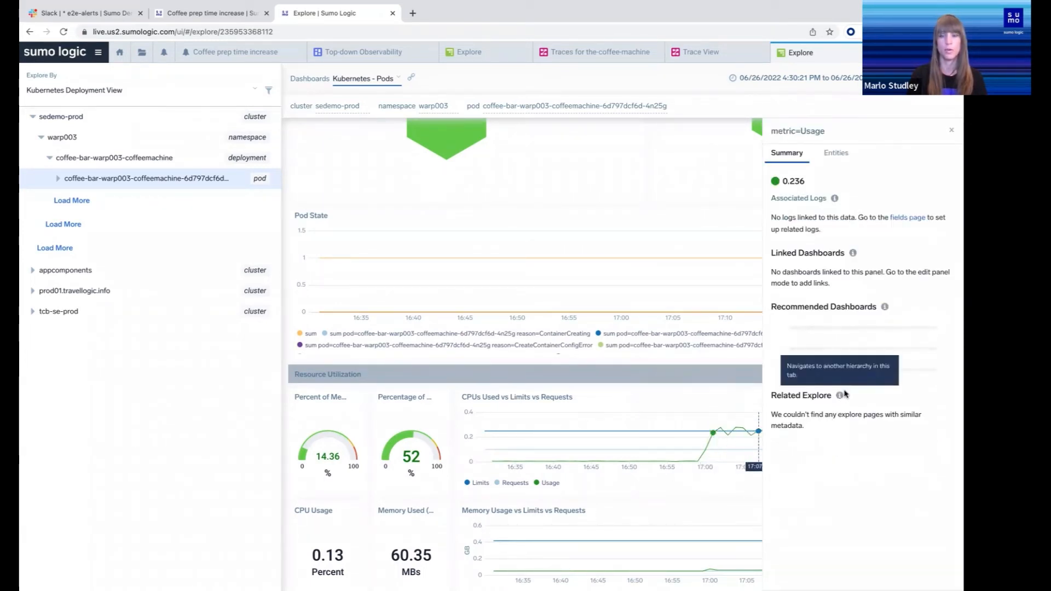
left_click(836, 154)
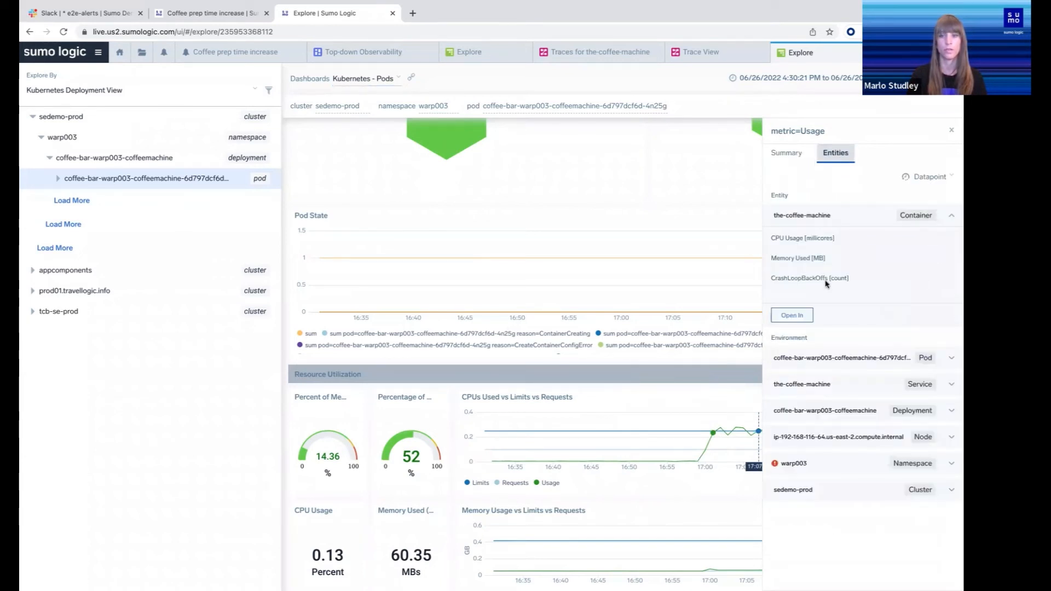
left_click(792, 315)
left_click(804, 363)
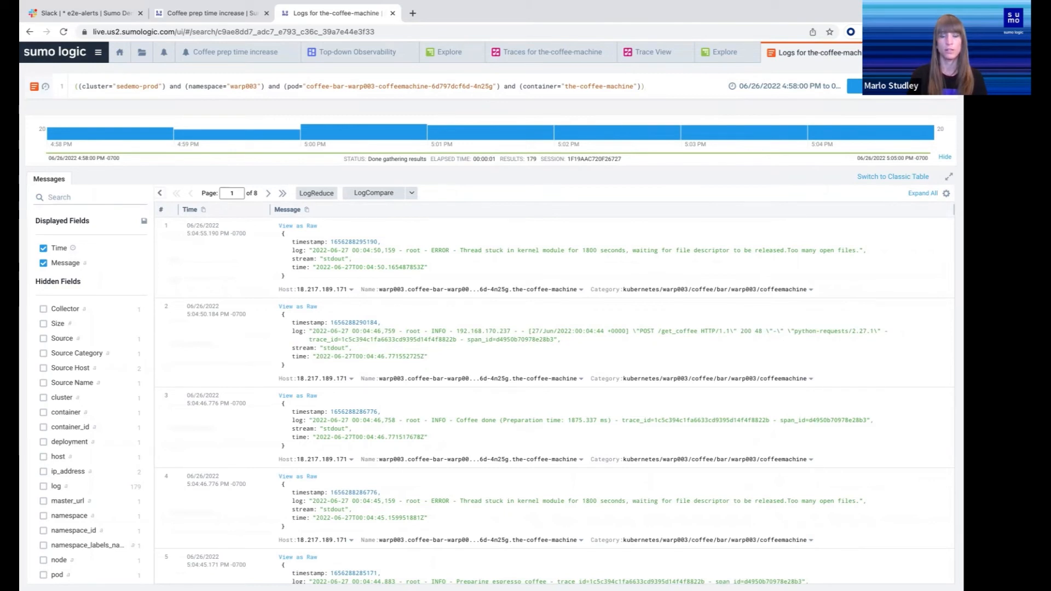
Group the container's log messages with LogReduce and run a custom LogCompare on them with a time shift of -2h
left_click(317, 193)
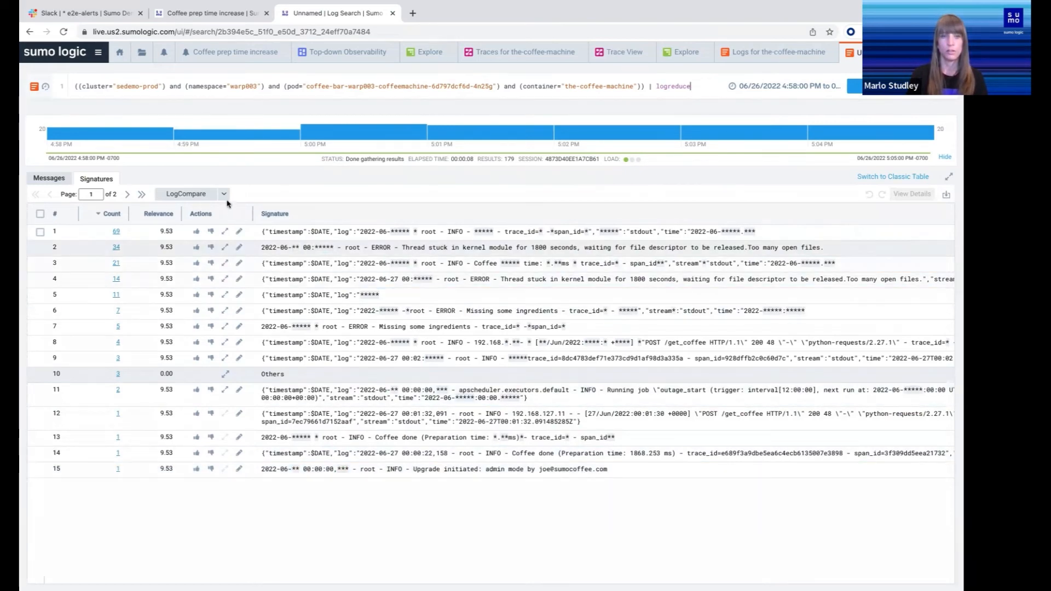
left_click(224, 195)
left_click(208, 248)
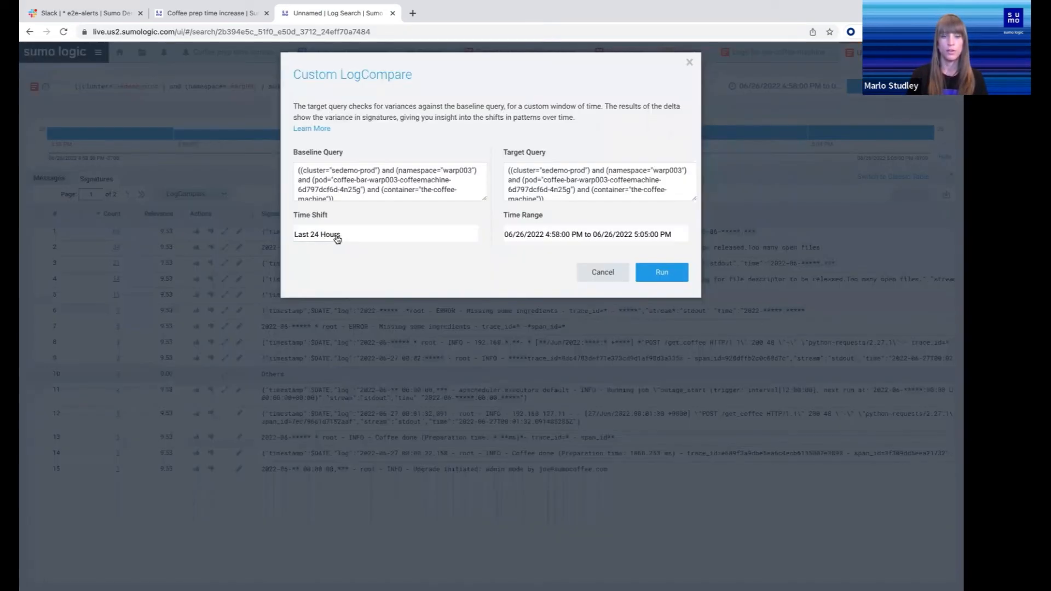
left_click(337, 235)
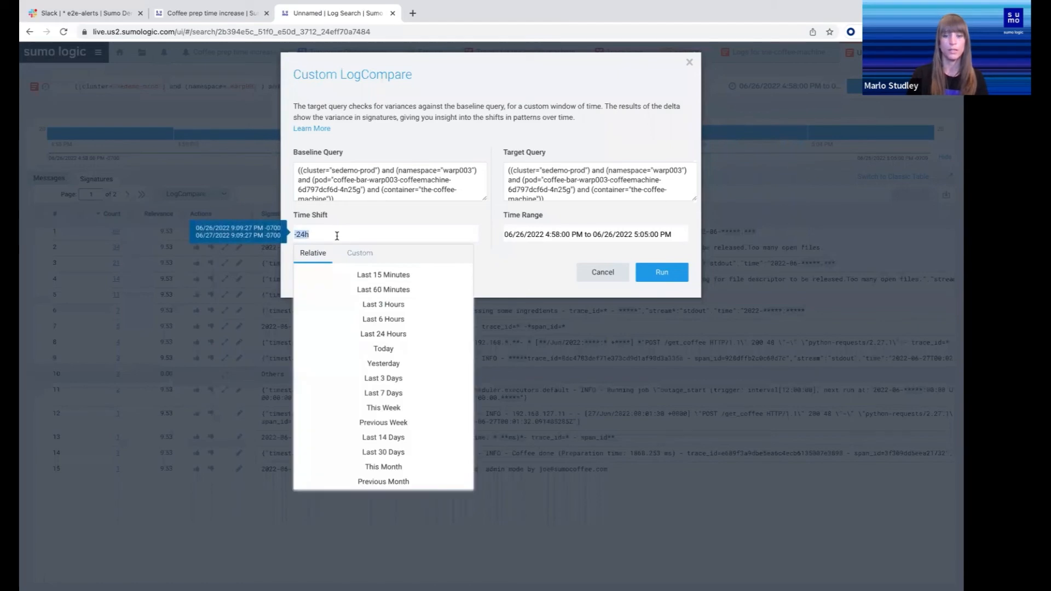
type("-2h")
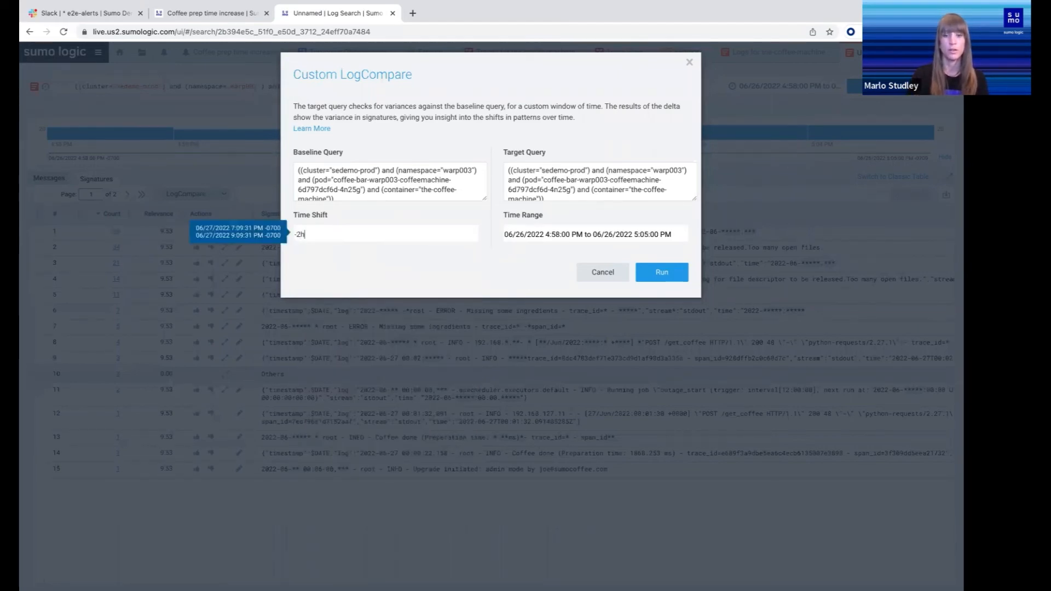
left_click(656, 277)
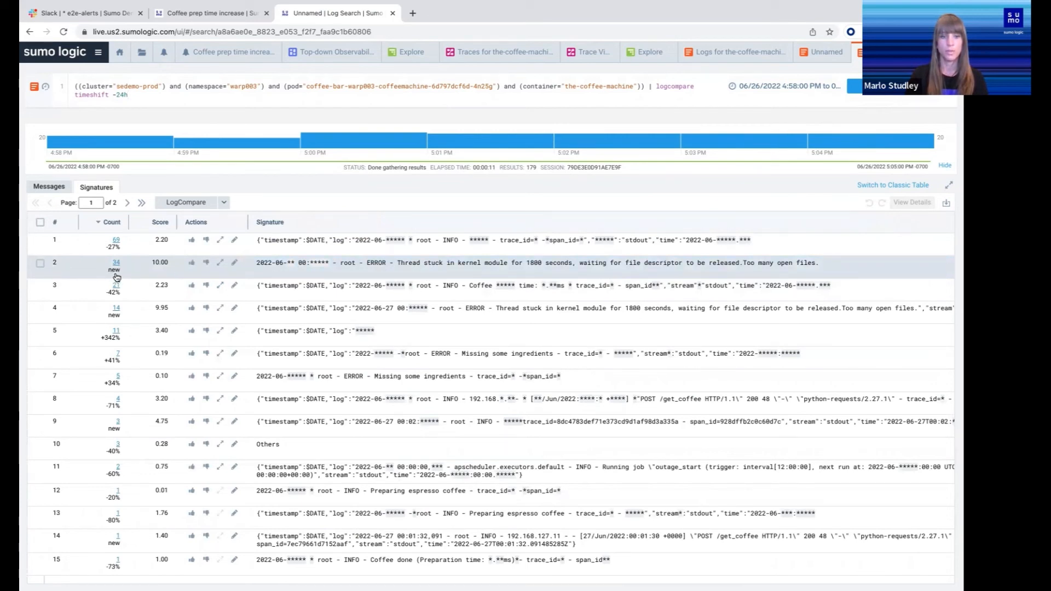
Examine the compared log signatures through the second results page, and switch to the presentation slides
scroll(129, 237, "down", 1)
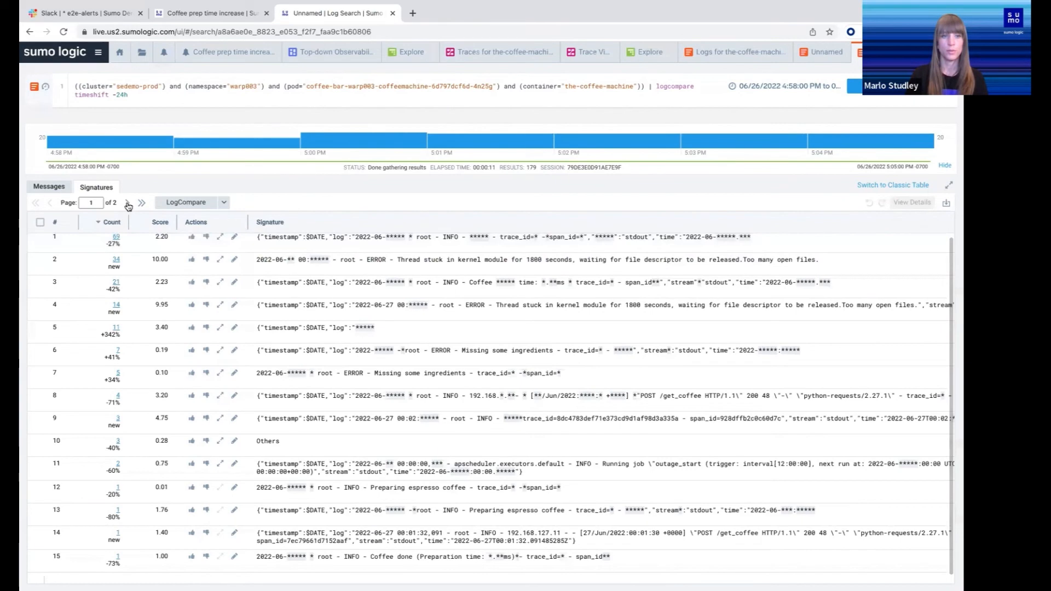
left_click(128, 203)
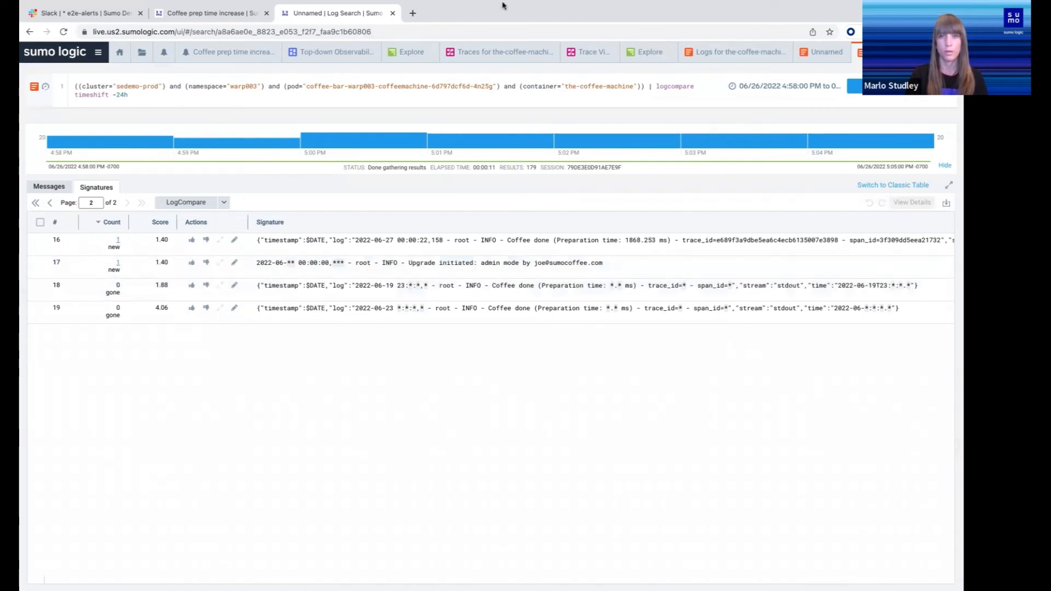
mouse_move(506, 3)
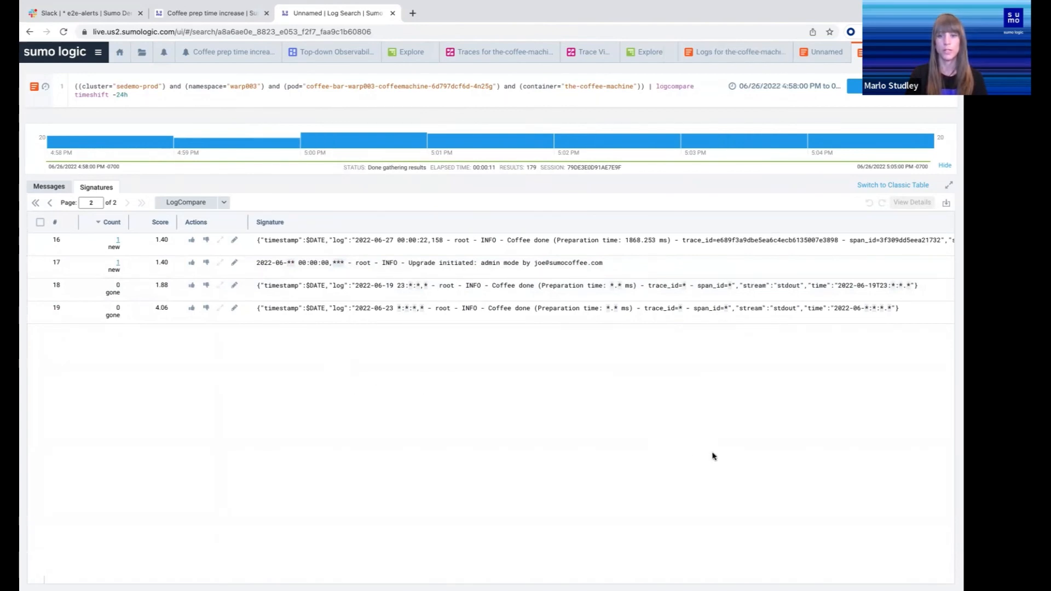
key("ctrl+Right")
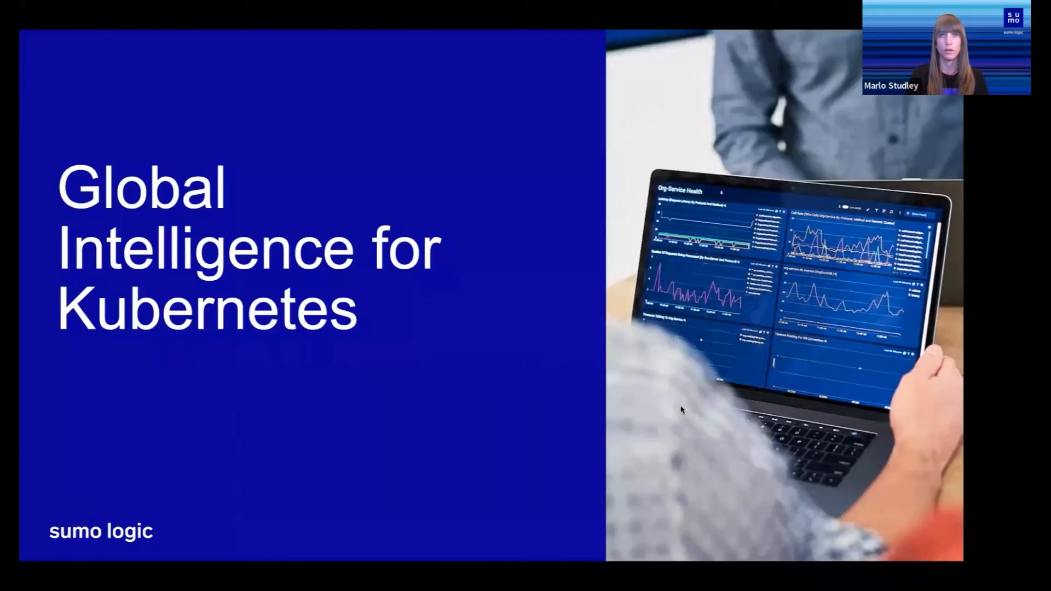